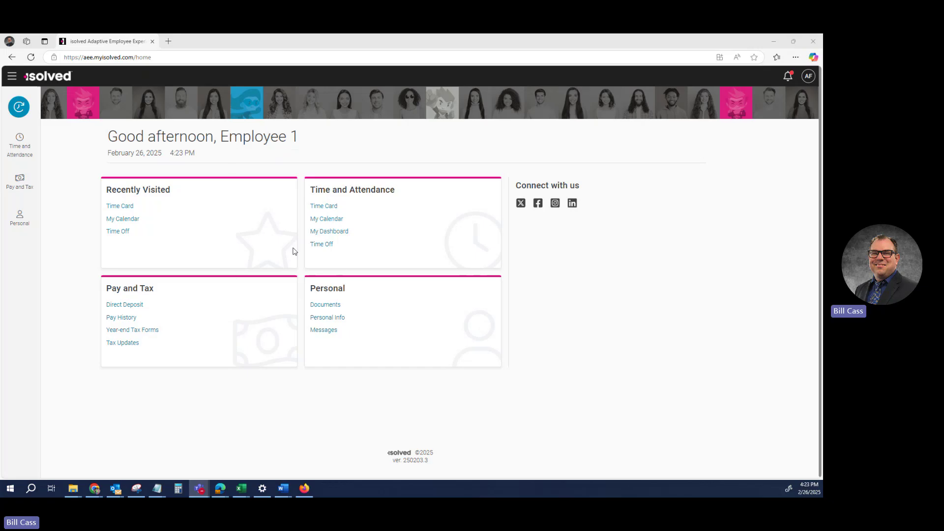
# Step: Open the Time Clock panel showing the Quick Punch, Detail Punch and Missing Punch options
pyautogui.click(20, 107)
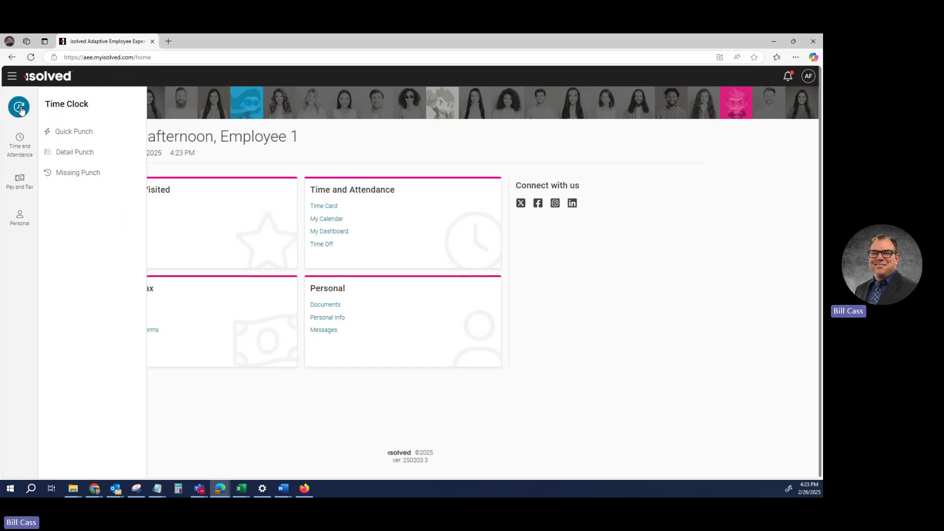
# Step: Save a Detail Punch with type Normal and mode In at 4:24 pm, then return home
pyautogui.click(74, 154)
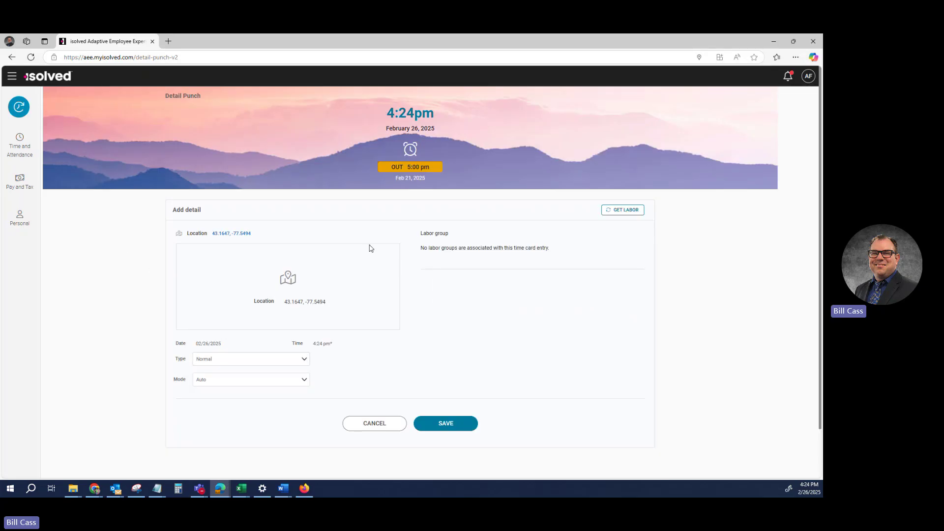
pyautogui.click(246, 364)
pyautogui.click(242, 375)
pyautogui.click(240, 383)
pyautogui.click(245, 379)
pyautogui.moveTo(420, 234); pyautogui.dragTo(450, 235)
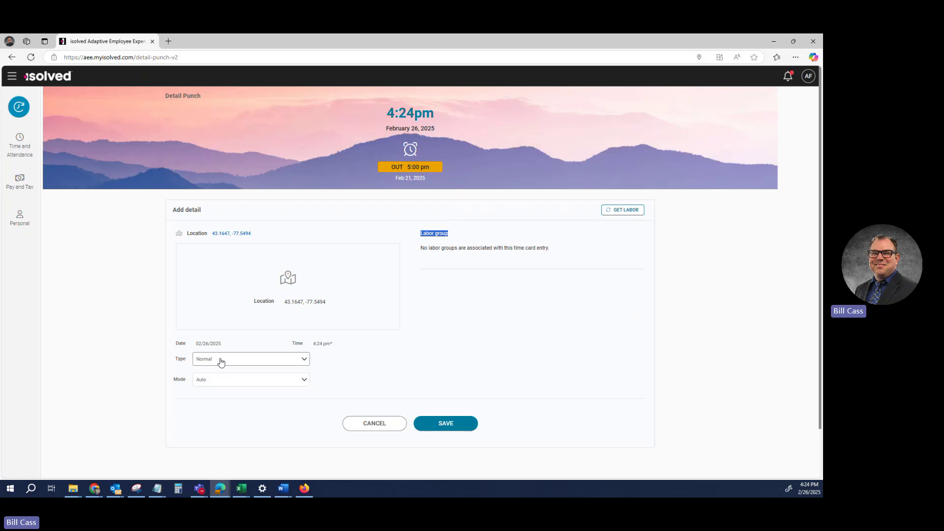
pyautogui.click(225, 382)
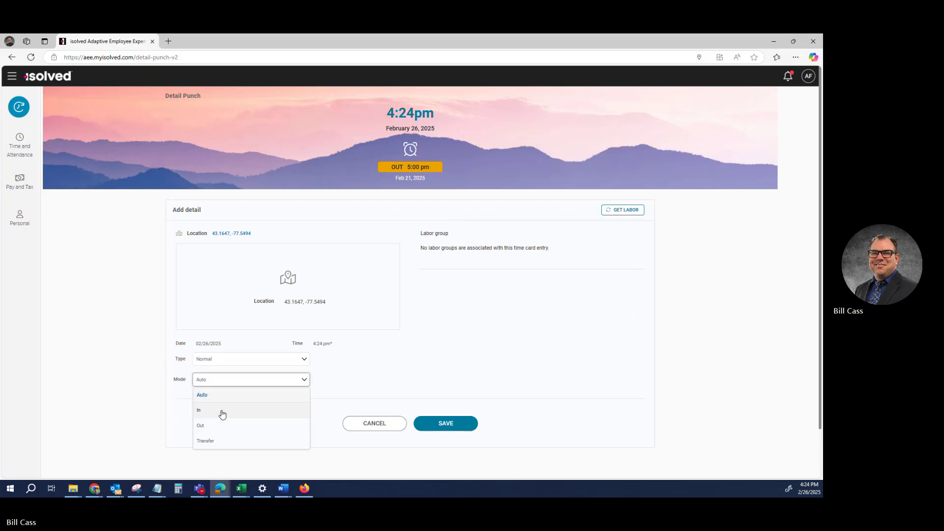
pyautogui.click(221, 411)
pyautogui.click(444, 427)
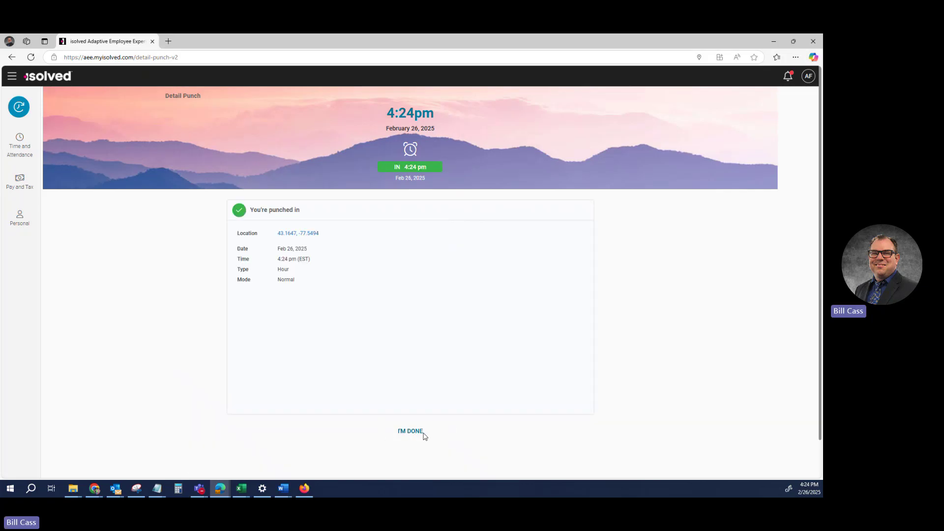
pyautogui.click(410, 432)
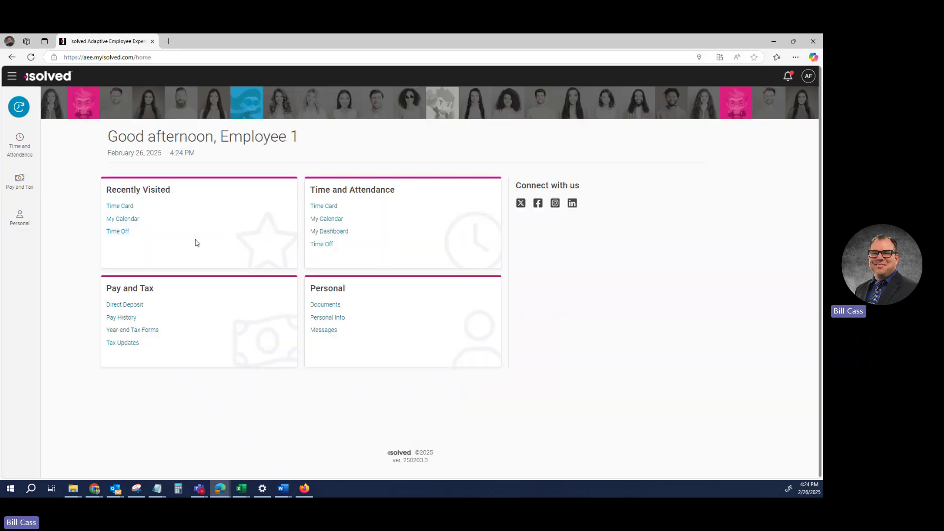
pyautogui.click(121, 207)
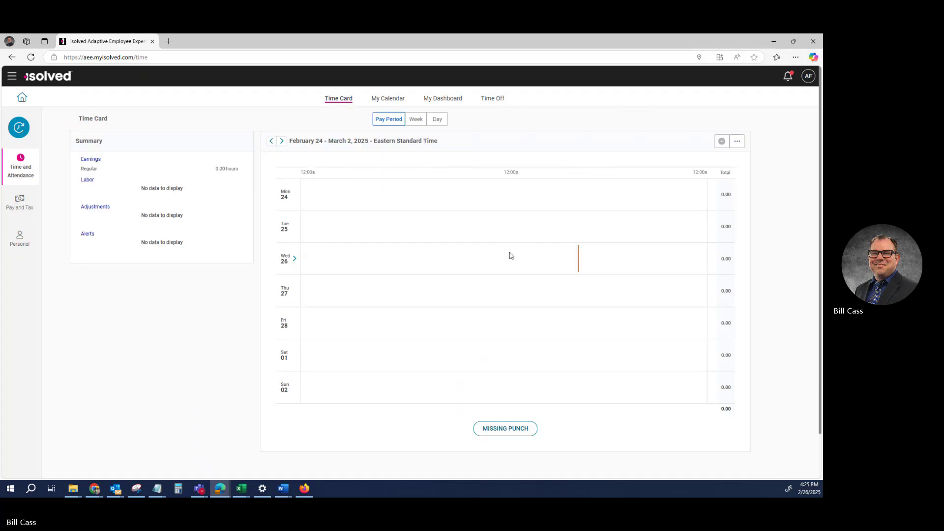
pyautogui.click(551, 263)
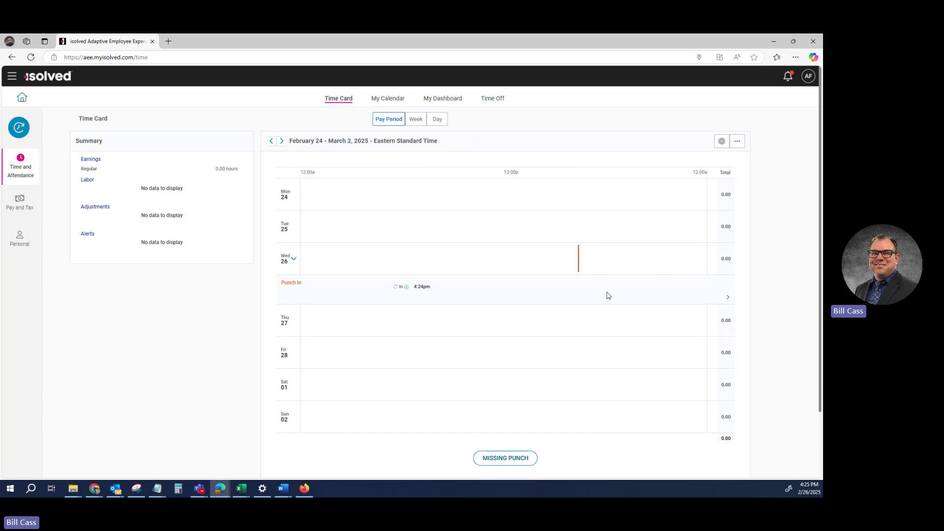
pyautogui.click(728, 299)
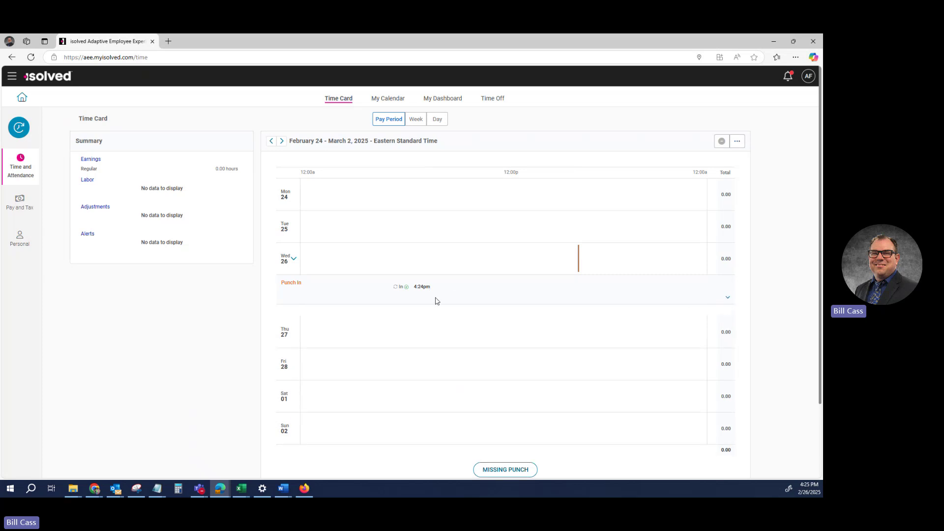
pyautogui.click(728, 298)
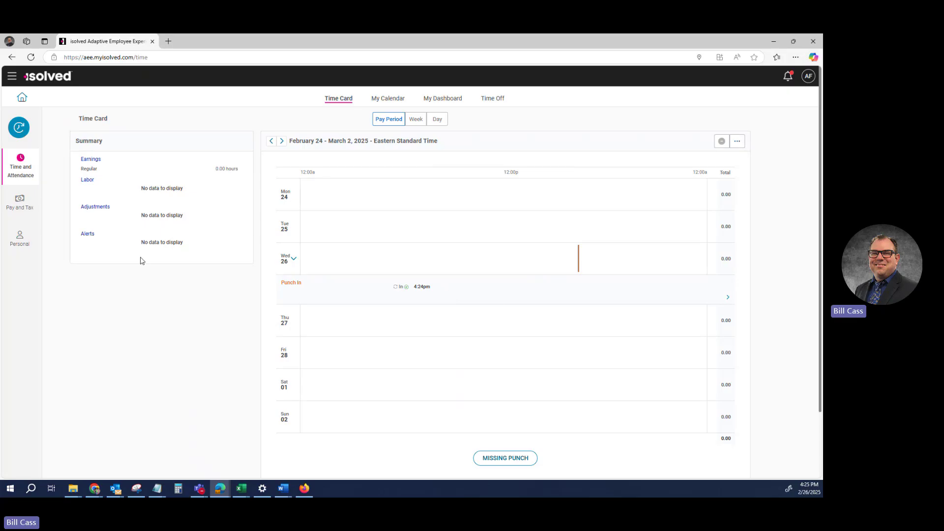
pyautogui.click(23, 98)
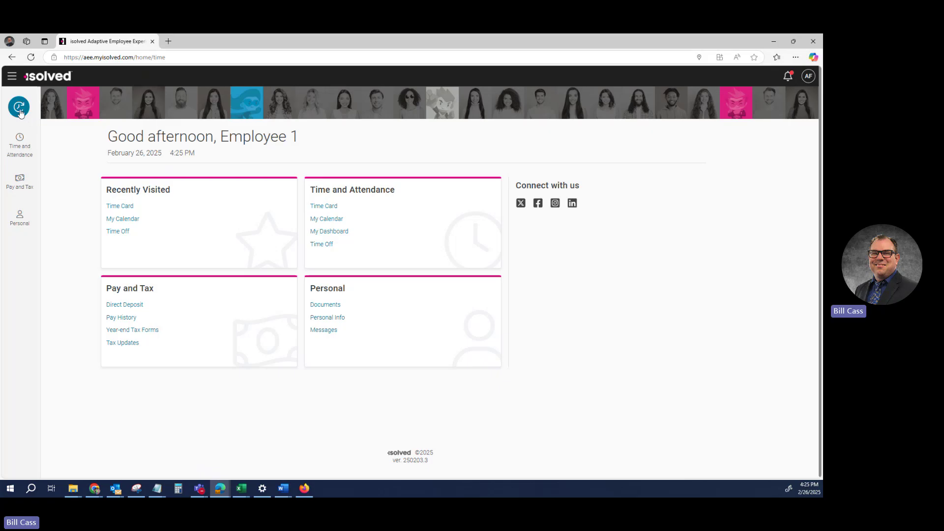
# Step: Start a Missing Punch dated 02/25/2025 with the time set to 05:00 pm
pyautogui.click(20, 107)
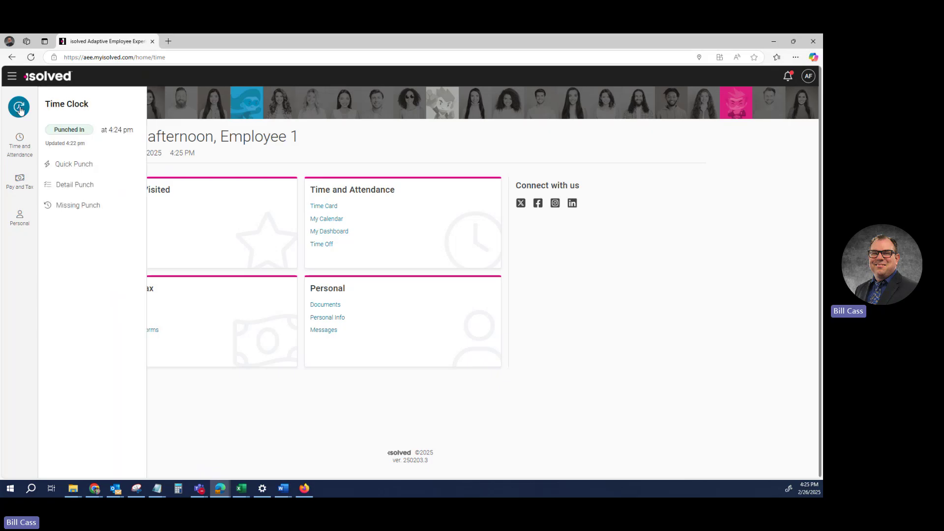
pyautogui.click(76, 206)
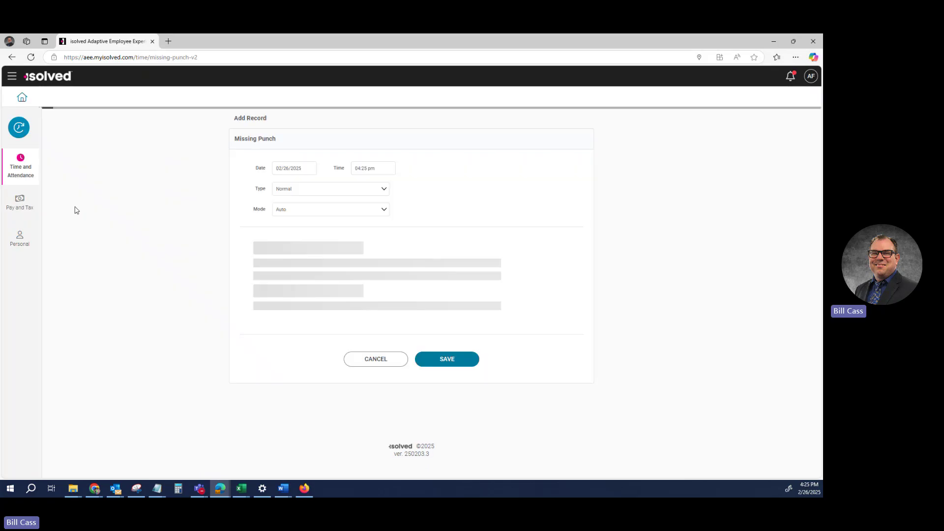
pyautogui.click(308, 169)
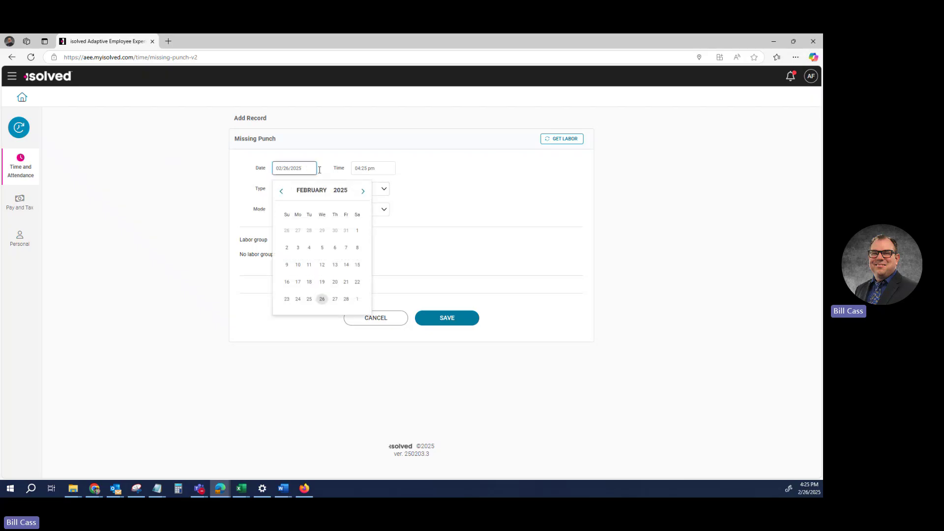
pyautogui.click(386, 170)
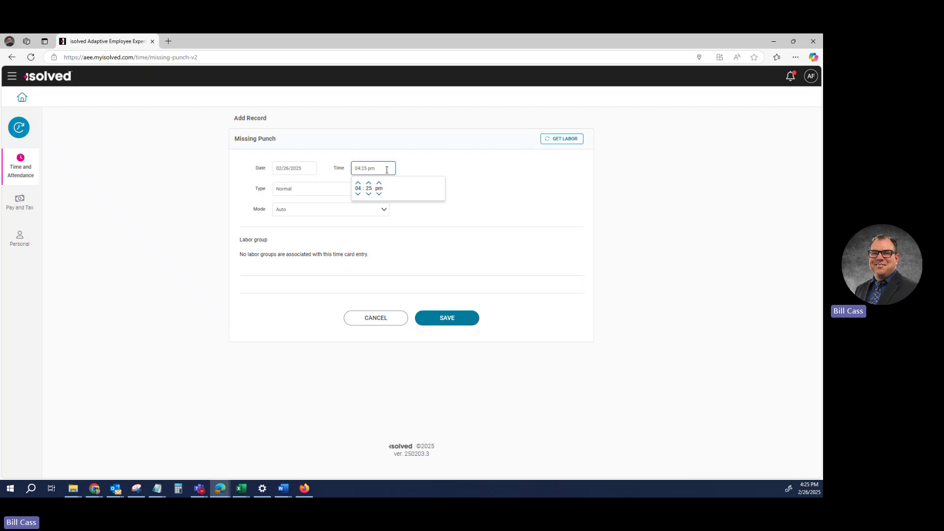
pyautogui.click(304, 168)
pyautogui.click(308, 301)
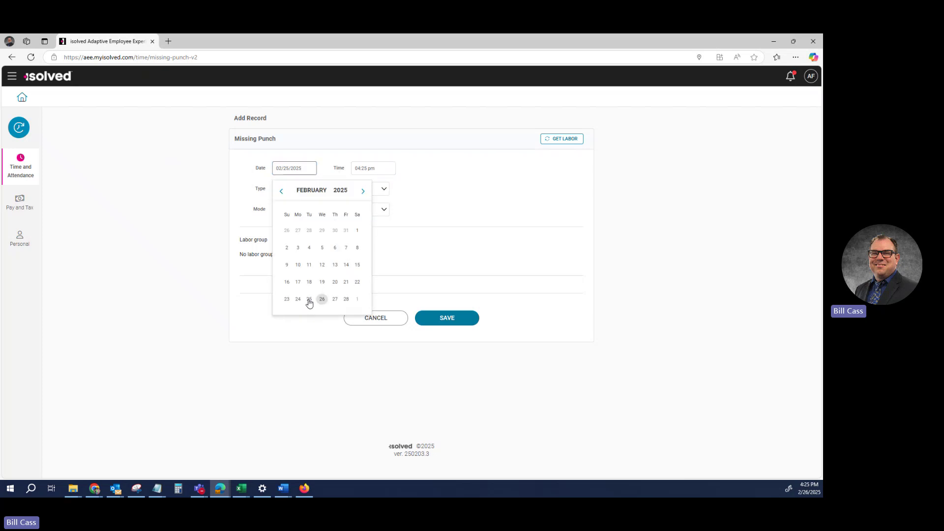
pyautogui.click(380, 169)
pyautogui.write('500')
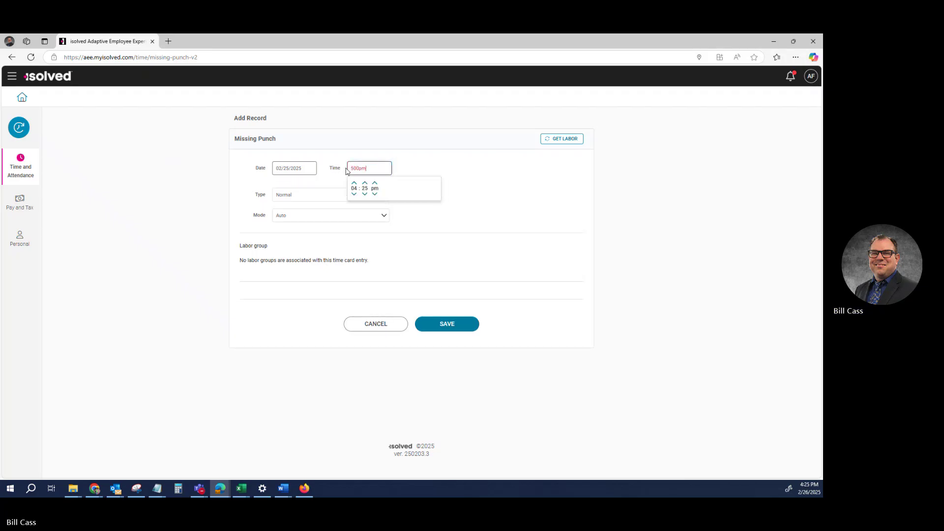
pyautogui.click(472, 219)
# Step: Keep the punch type Normal, set mode to Out, and save the missing punch
pyautogui.click(307, 192)
pyautogui.click(309, 193)
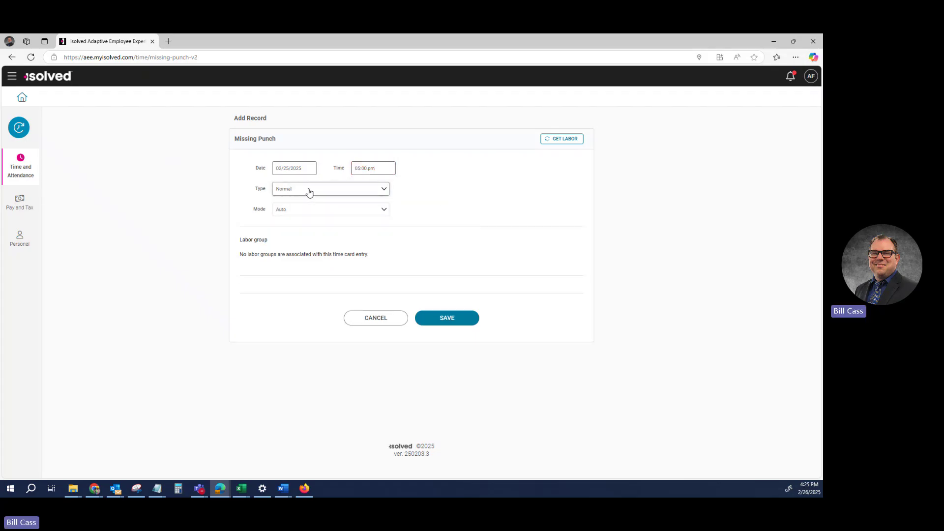
pyautogui.click(314, 212)
pyautogui.click(306, 256)
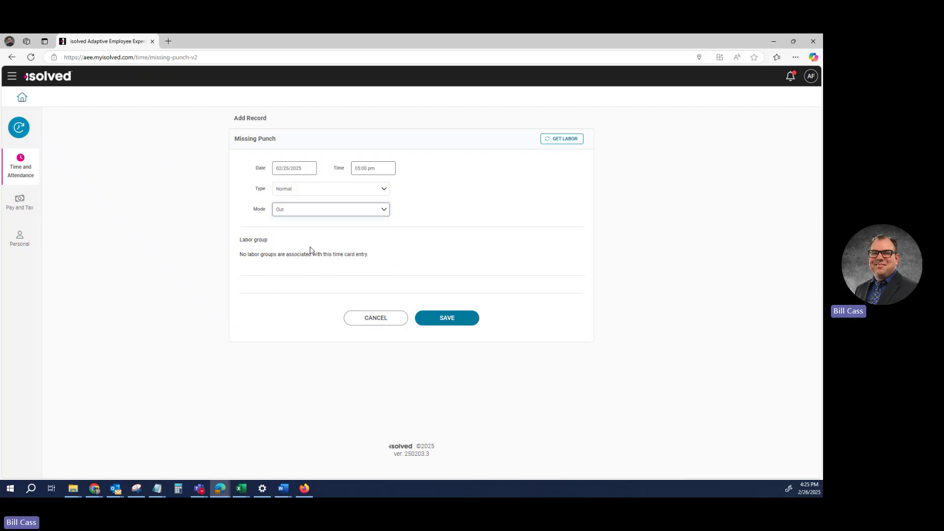
pyautogui.click(458, 321)
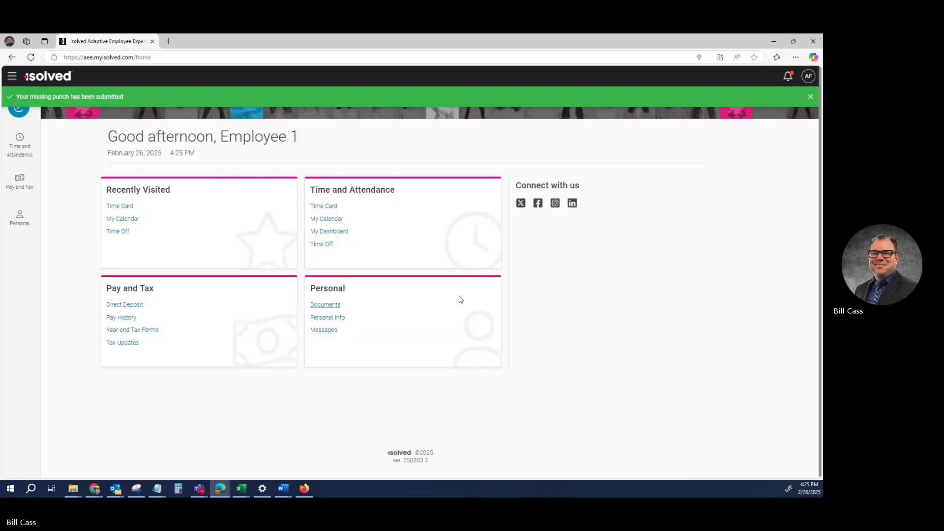
# Step: From the Time Card, record a Quick Punch OUT at 4:26 PM and return home
pyautogui.click(119, 208)
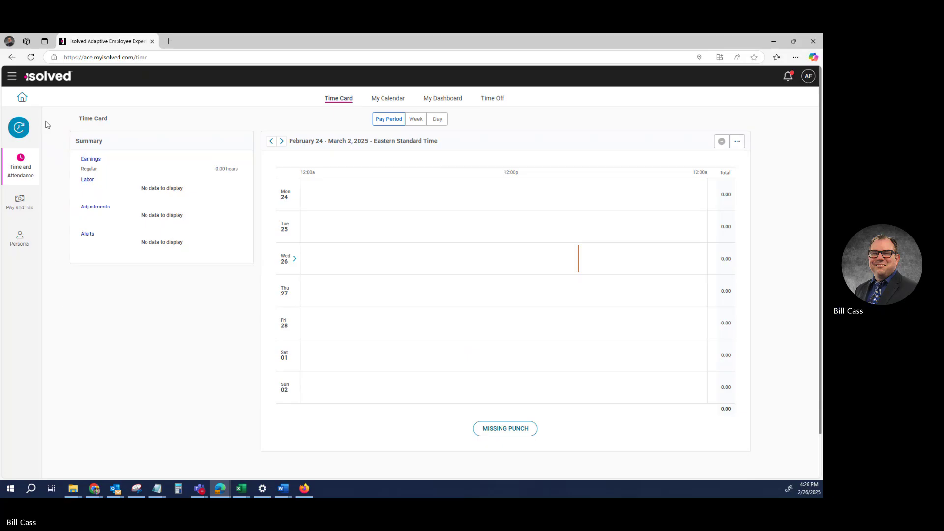
pyautogui.click(19, 127)
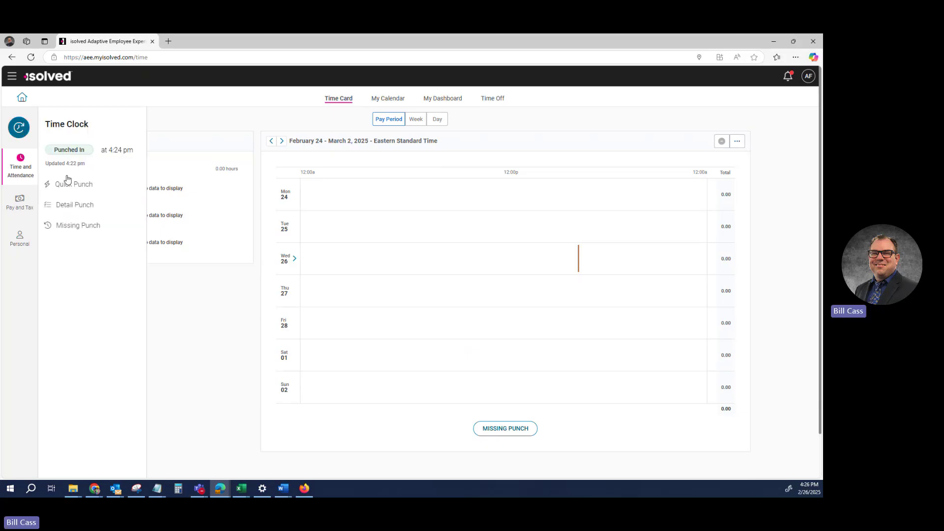
pyautogui.click(69, 185)
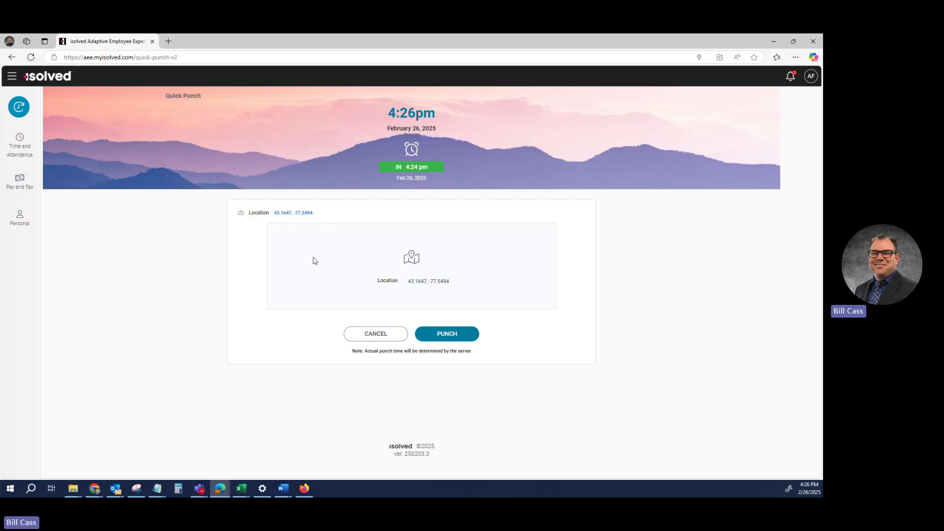
pyautogui.click(447, 337)
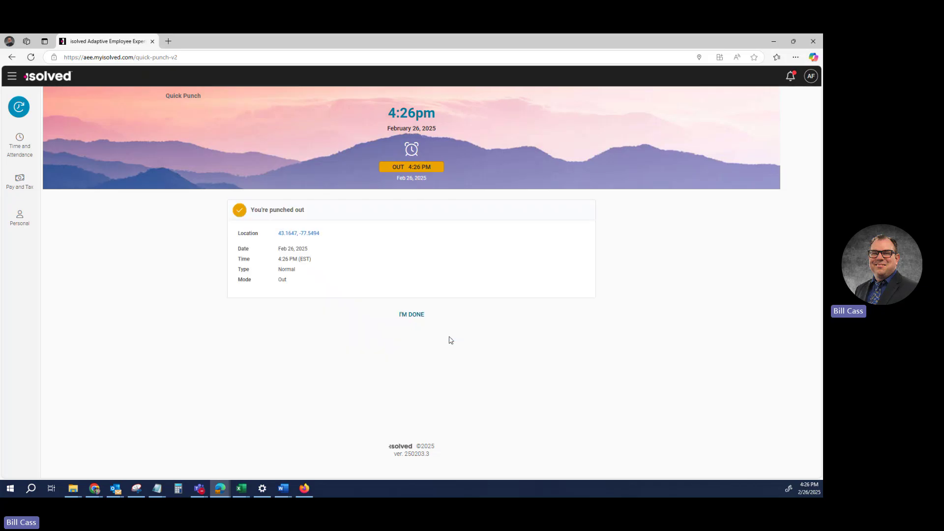
pyautogui.click(413, 315)
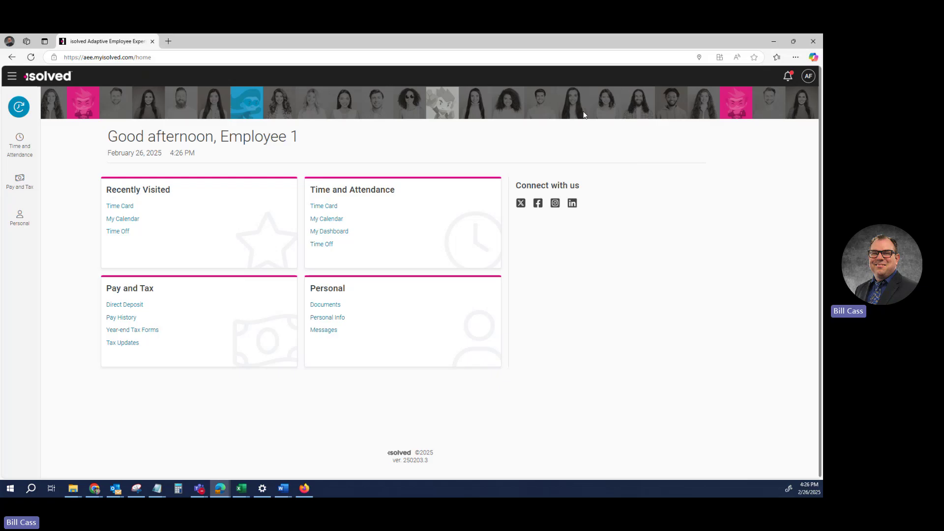
# Step: Choose Classic View from the AF avatar menu and confirm the switch to isolved Classic
pyautogui.click(808, 80)
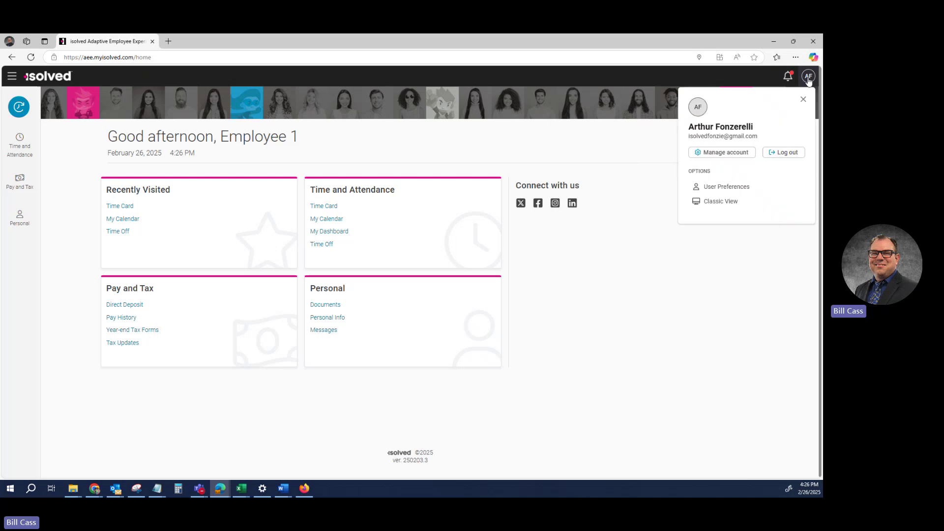
pyautogui.click(719, 202)
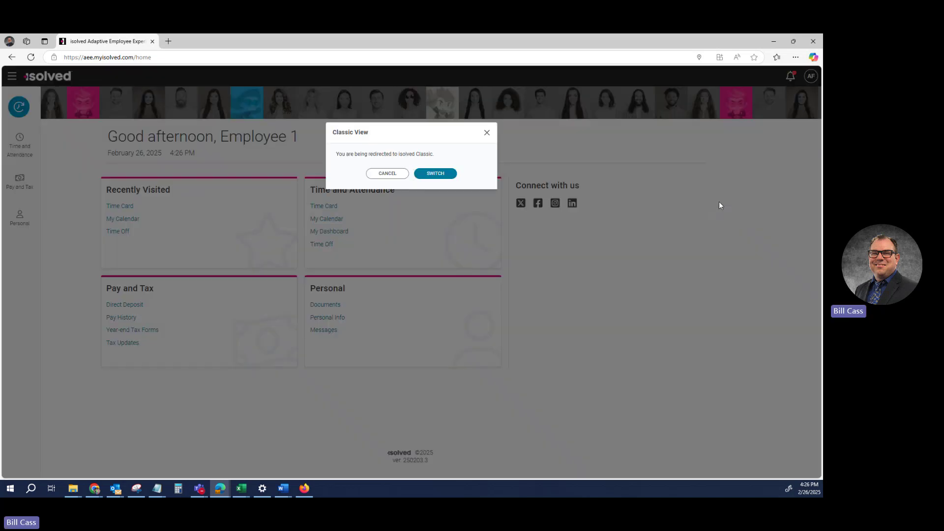
pyautogui.click(436, 174)
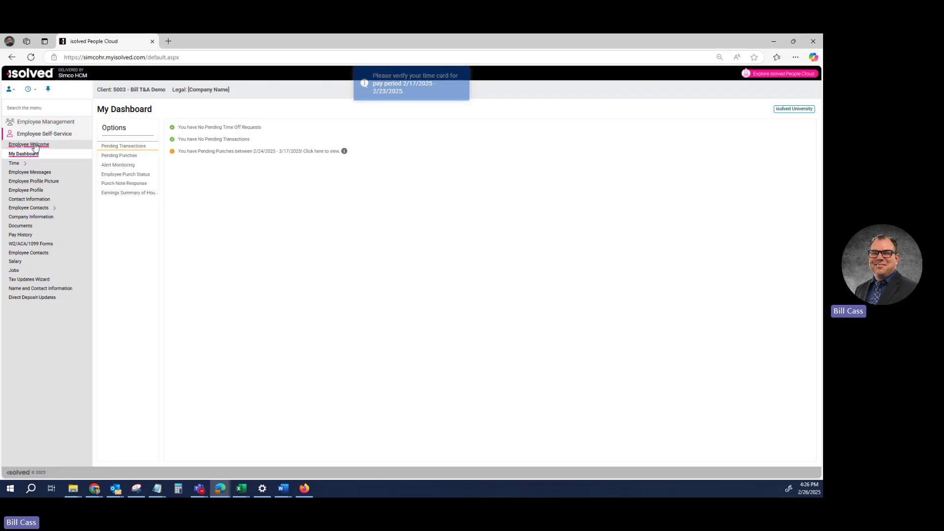
# Step: Save a Normal, Out detailed punch at 4:27 PM on 2/26/2025, then open Time > Time Card
pyautogui.click(34, 93)
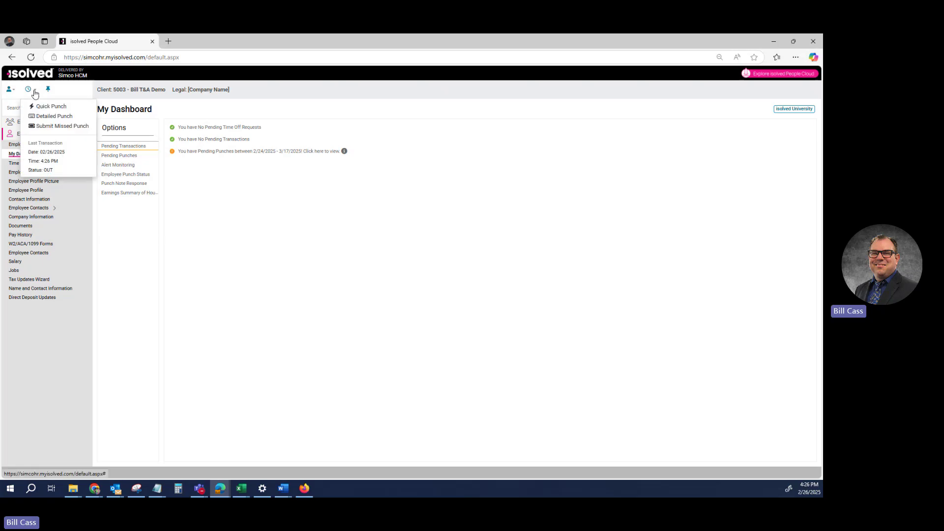
pyautogui.click(51, 117)
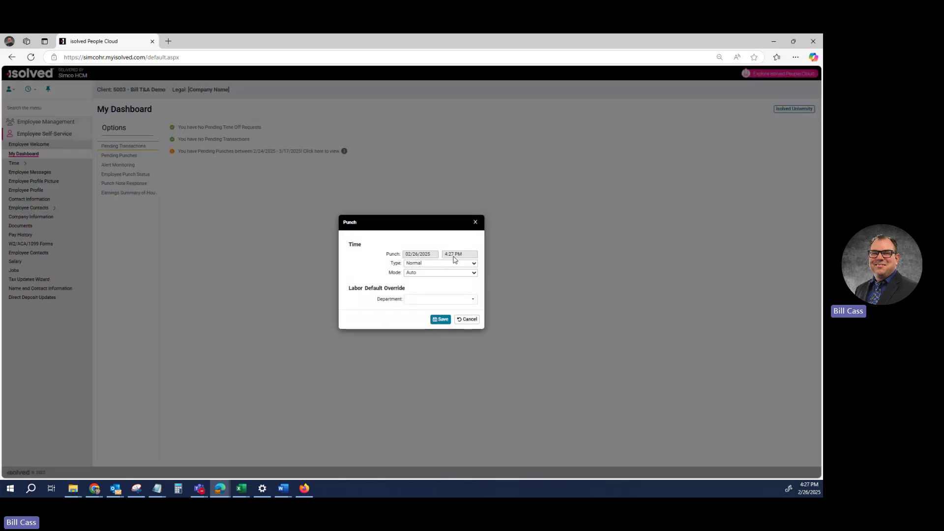
pyautogui.click(426, 264)
pyautogui.click(427, 266)
pyautogui.click(425, 273)
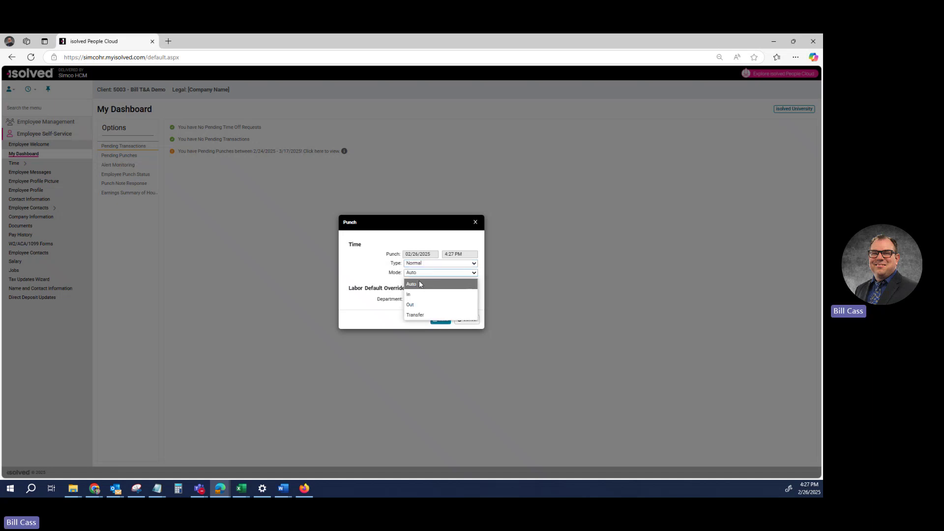
pyautogui.click(421, 307)
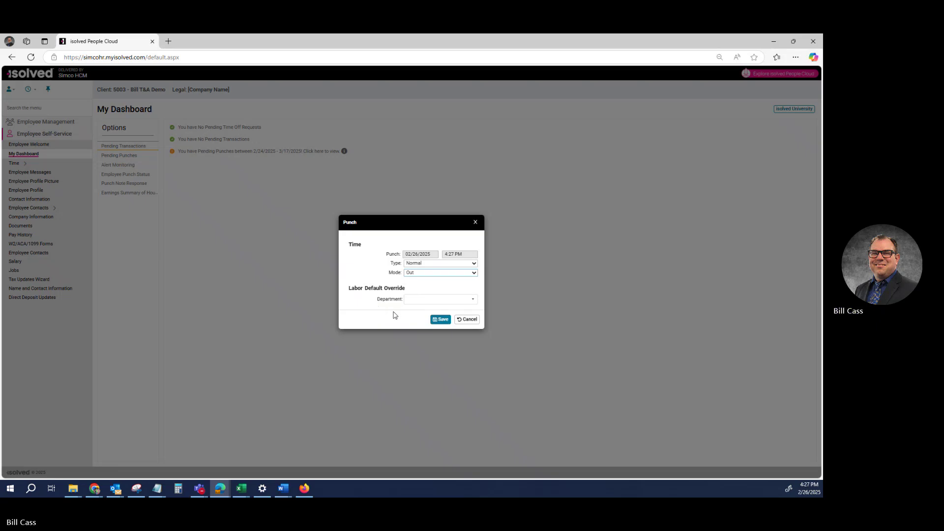
pyautogui.click(439, 320)
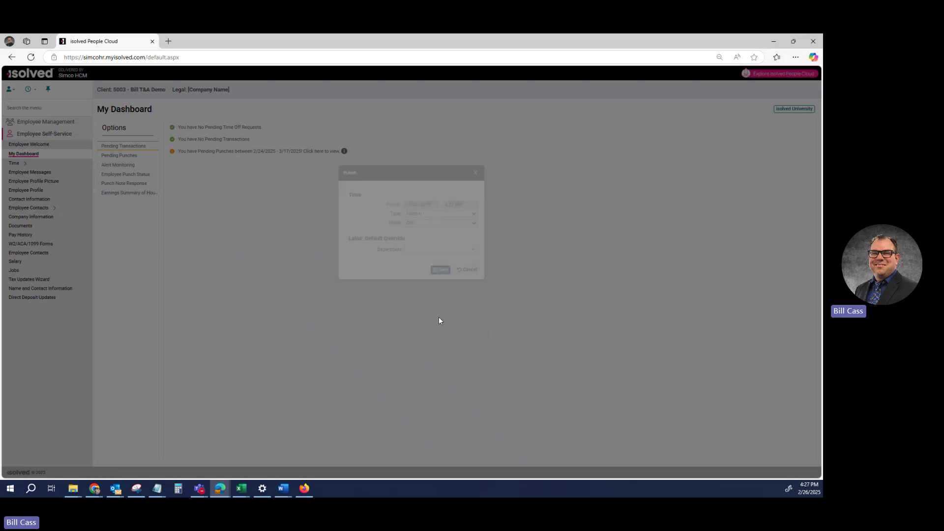
pyautogui.click(15, 162)
pyautogui.click(18, 171)
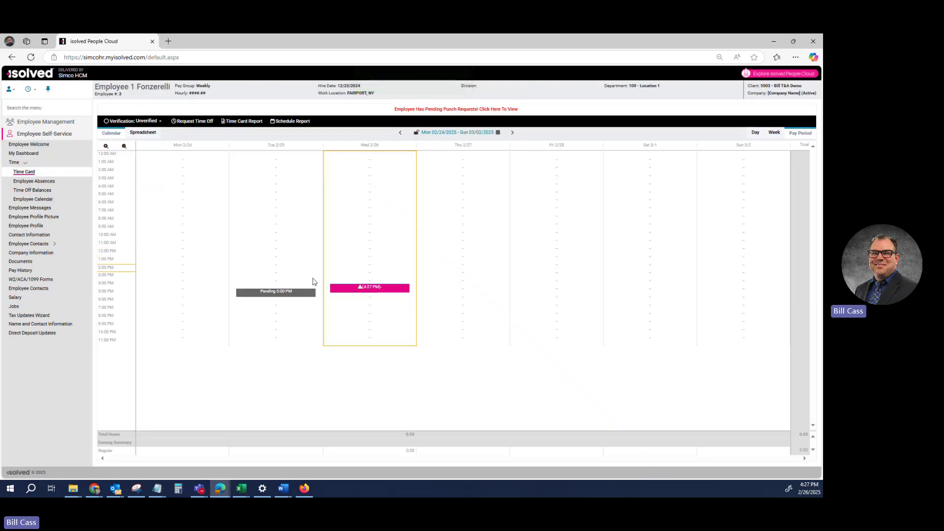
# Step: Inspect the pending Tue 2/25 5:00 PM and Wed 2/26 4:27 PM punches on the Time Card
pyautogui.moveTo(271, 295)
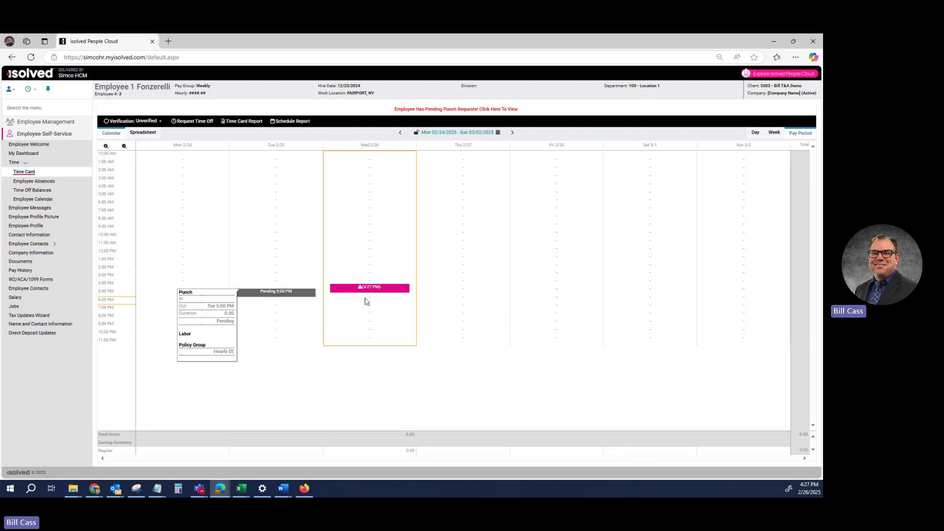
pyautogui.moveTo(358, 292)
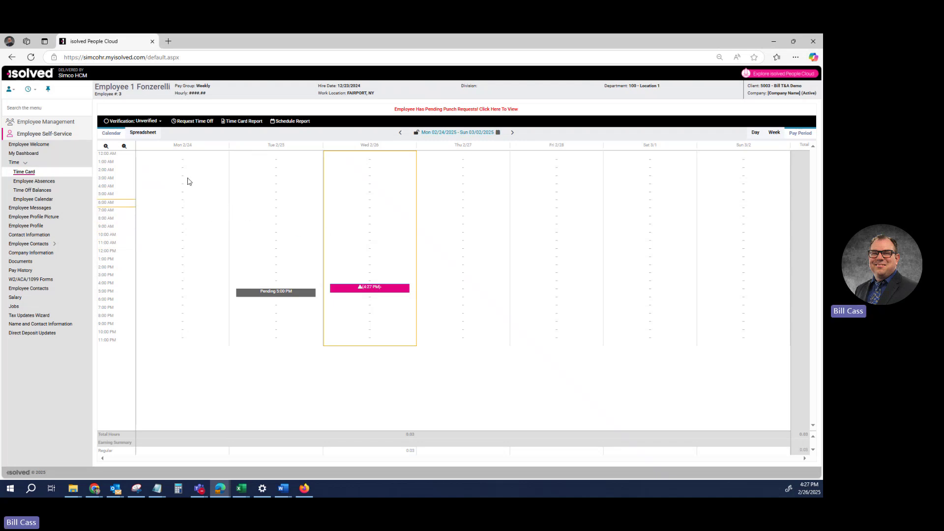
pyautogui.hotkey('alt', 'Tab')
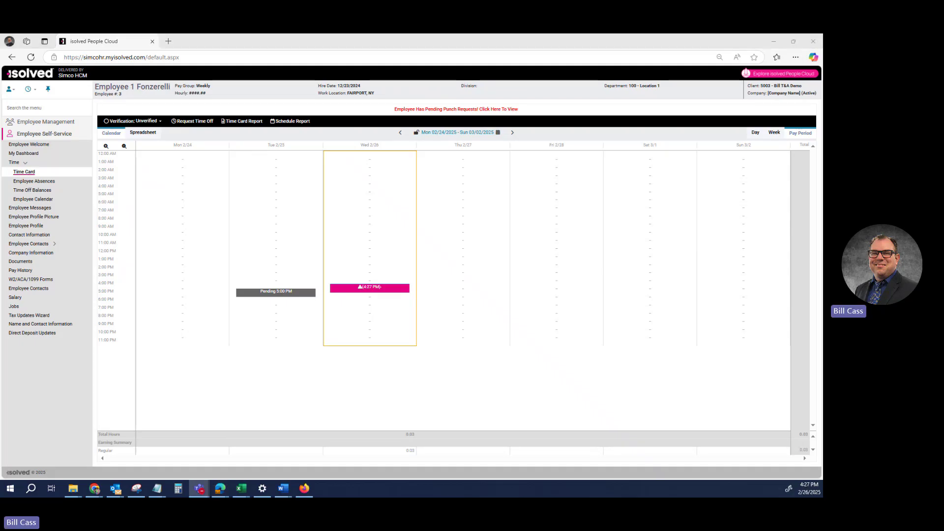